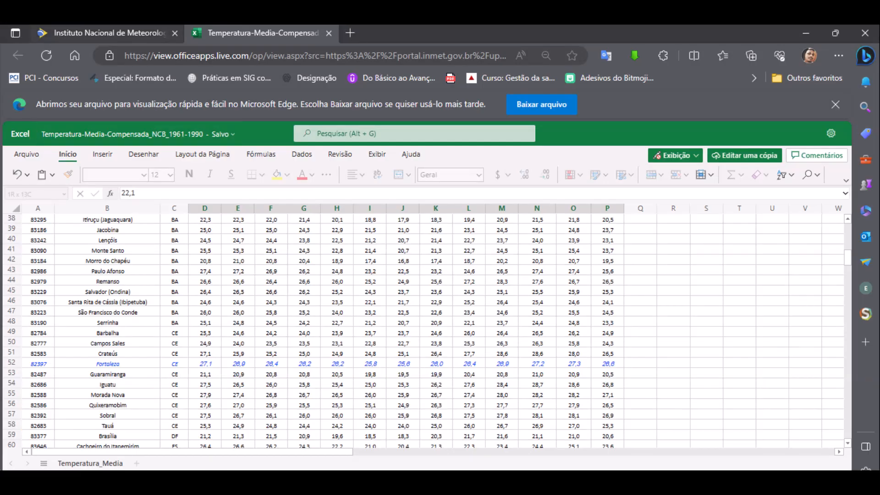
Step: Switch to the Instituto Nacional de Meteorologia page and review the 1961-1990 climatological datasets, from temperature to precipitation
left_click(109, 33)
scroll(138, 182, "down", 5)
scroll(179, 201, "up", 10)
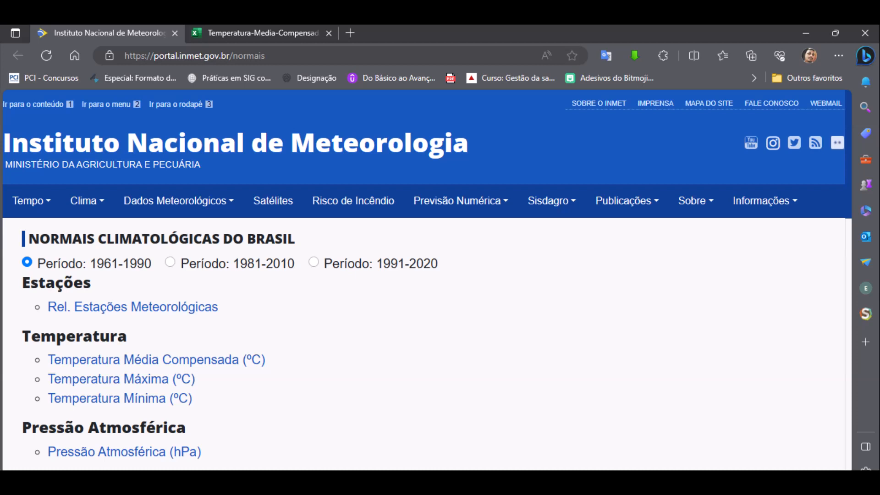
scroll(133, 250, "down", 2)
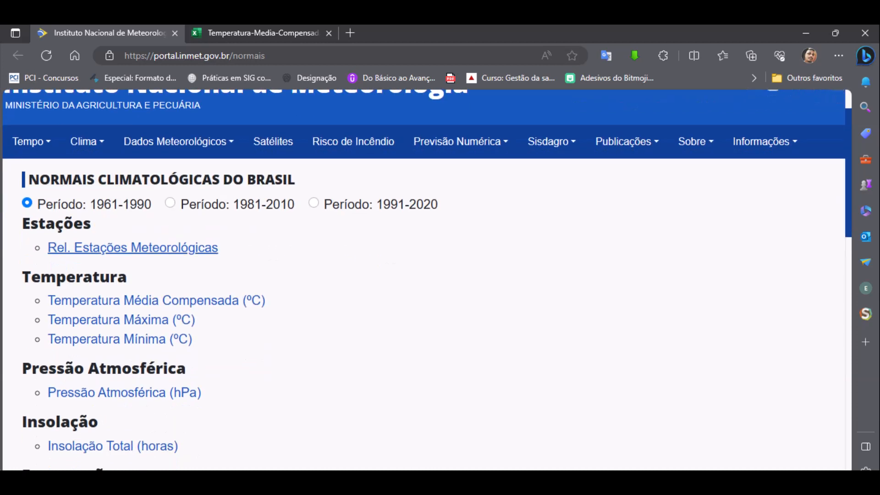
scroll(133, 250, "down", 3)
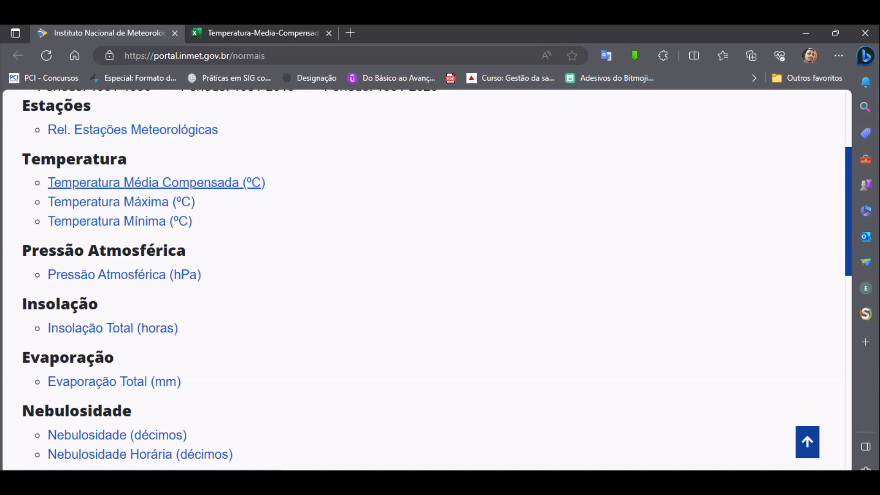
scroll(137, 206, "down", 4)
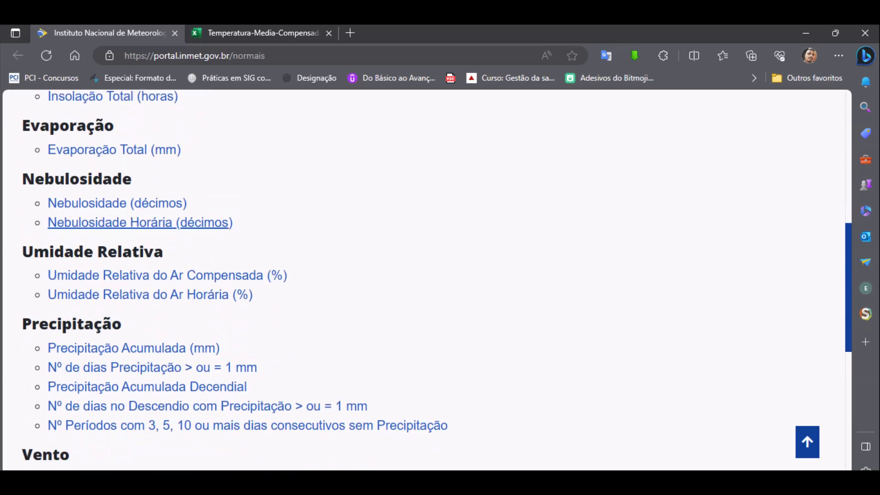
scroll(133, 284, "down", 1)
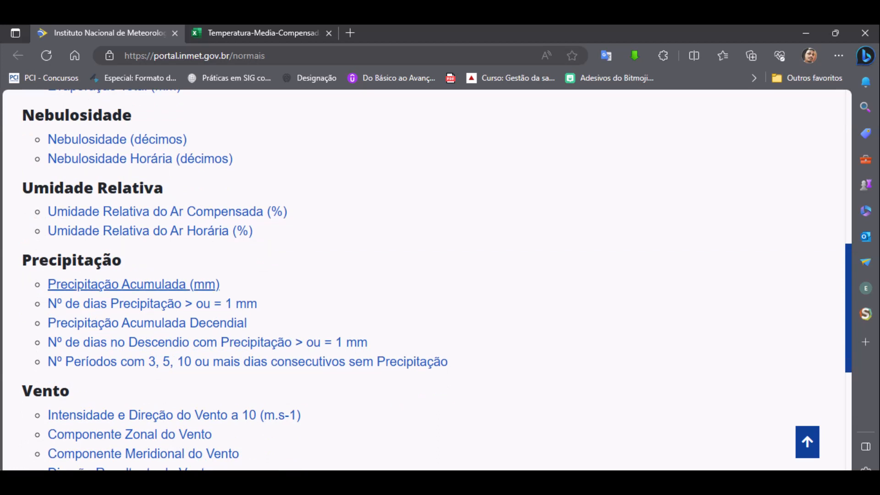
scroll(133, 284, "up", 8)
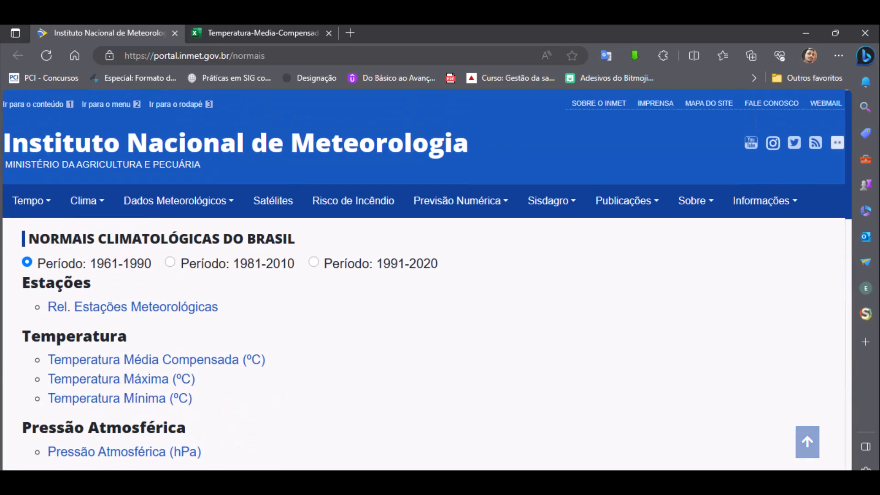
scroll(427, 280, "down", 1)
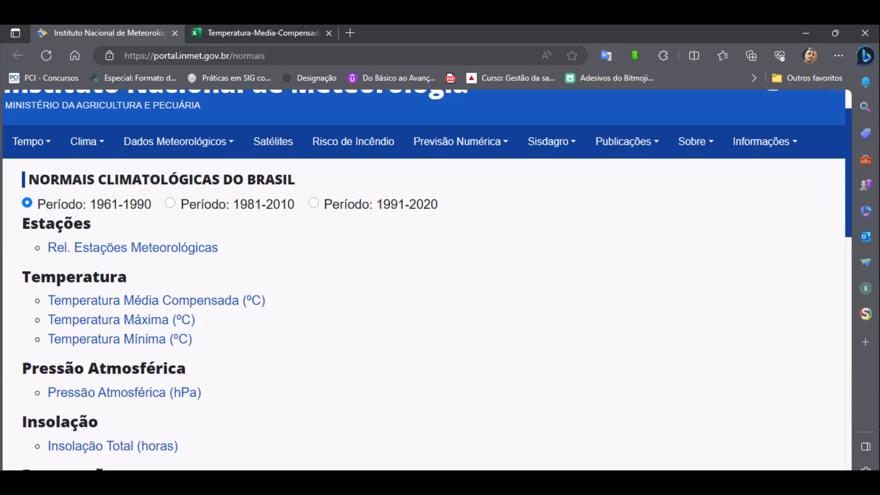
Step: Switch to the LibreOffice Calc spreadsheet and insert a chart from the Viçosa table, range A1:C14
key("alt+Tab")
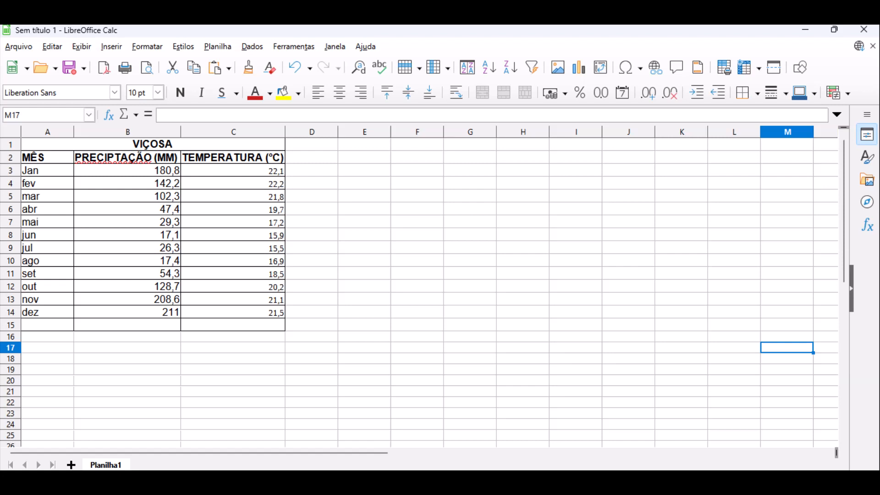
left_click_drag(152, 144, 233, 313)
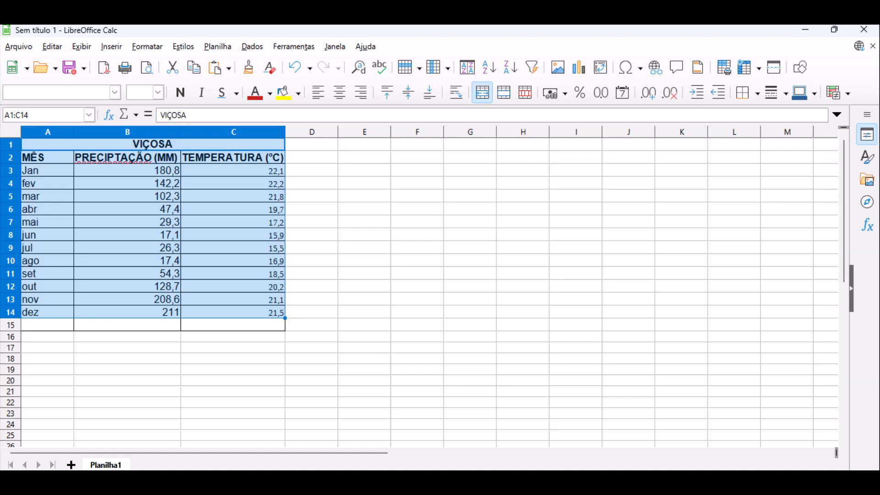
left_click(364, 171)
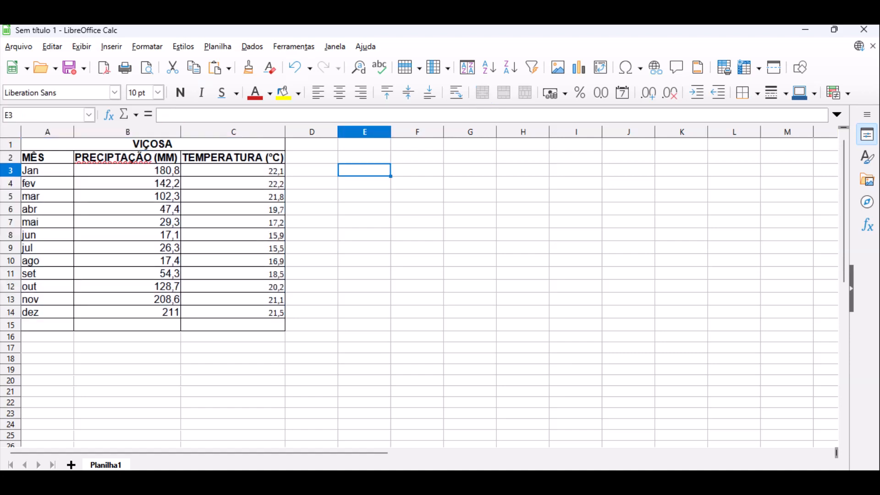
left_click(153, 144)
left_click_drag(152, 144, 234, 313)
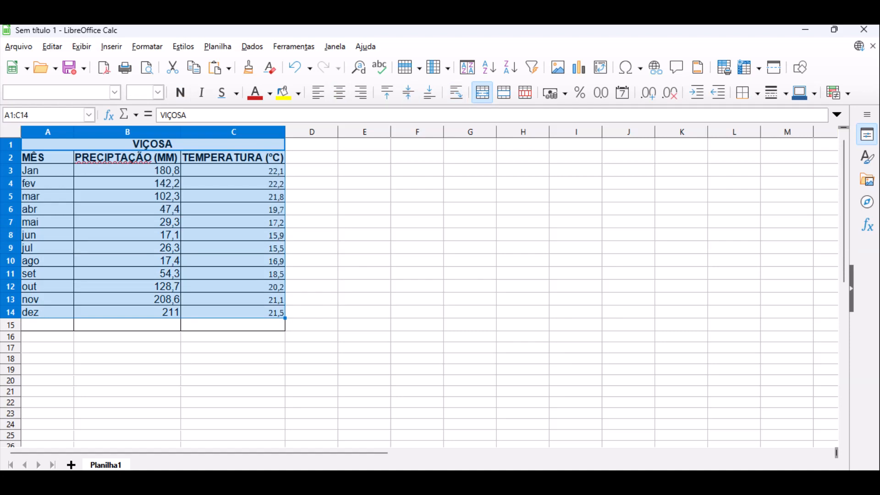
left_click(312, 286)
left_click(152, 145)
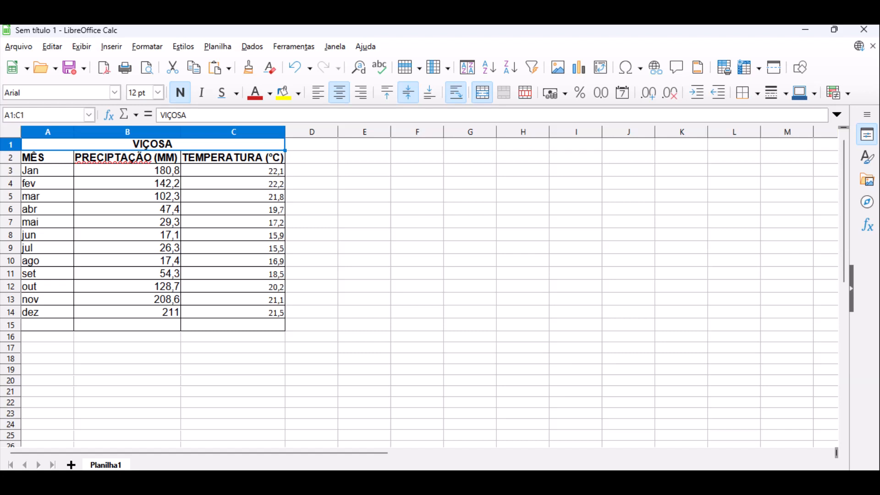
key("ctrl+shift+Down")
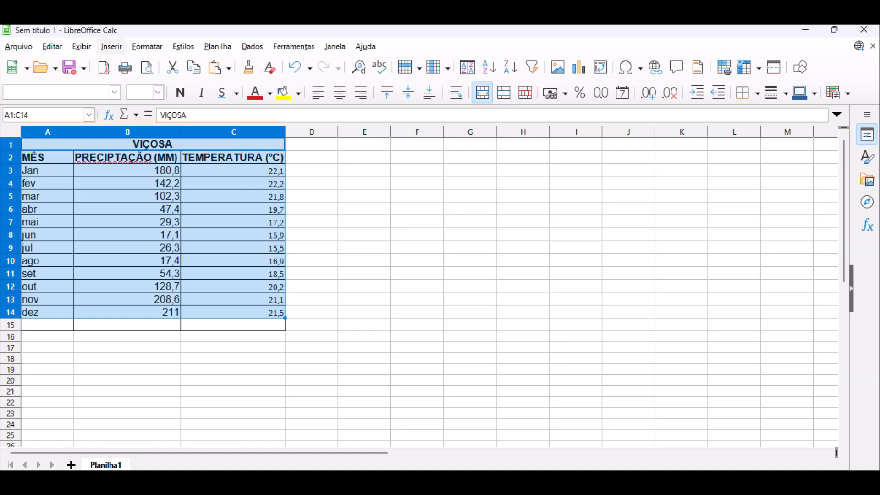
left_click(111, 47)
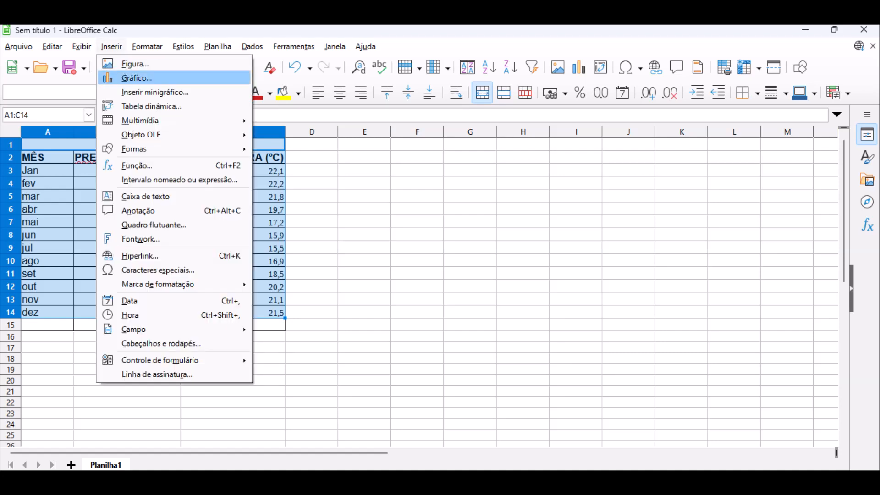
left_click(137, 78)
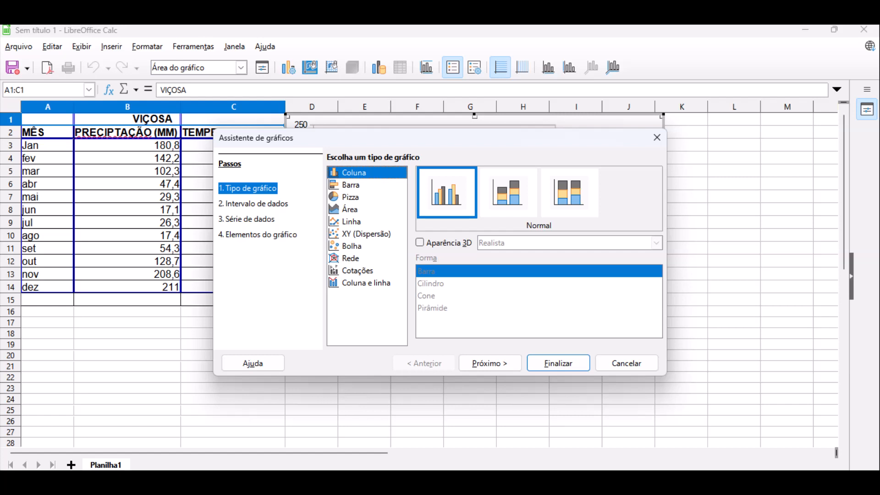
Step: Set the chart type to Coluna e linha in the Colunas e linhas variant, and check its data range and series
left_click(352, 186)
key("Down")
key("Down")
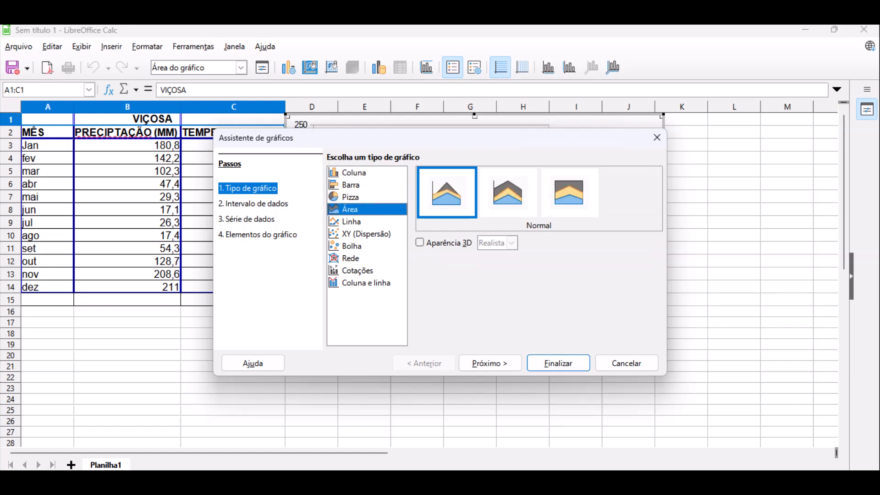
left_click(366, 283)
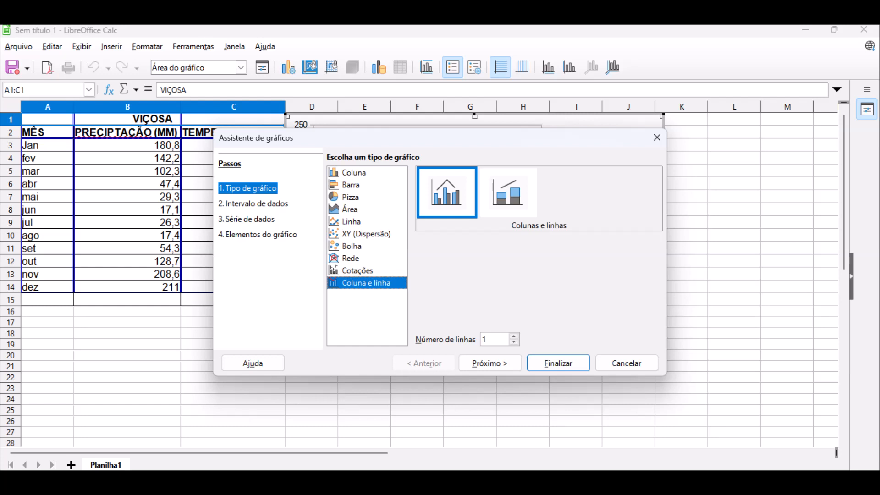
left_click(257, 204)
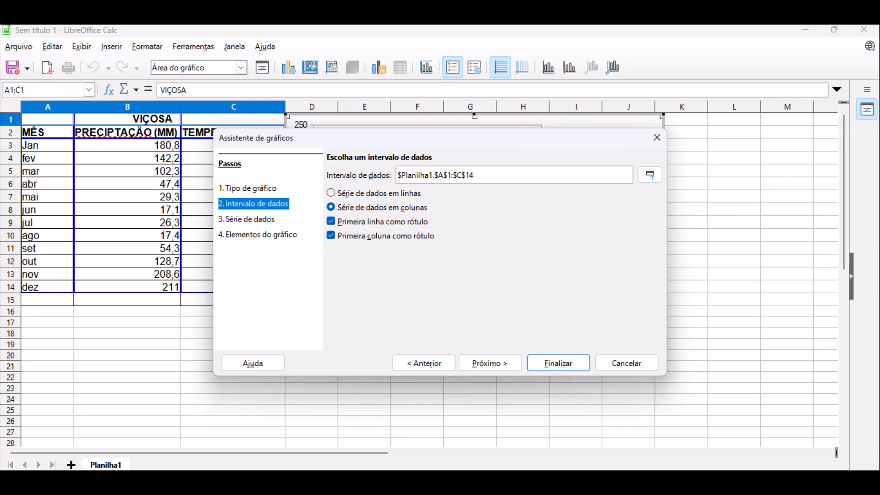
left_click(247, 219)
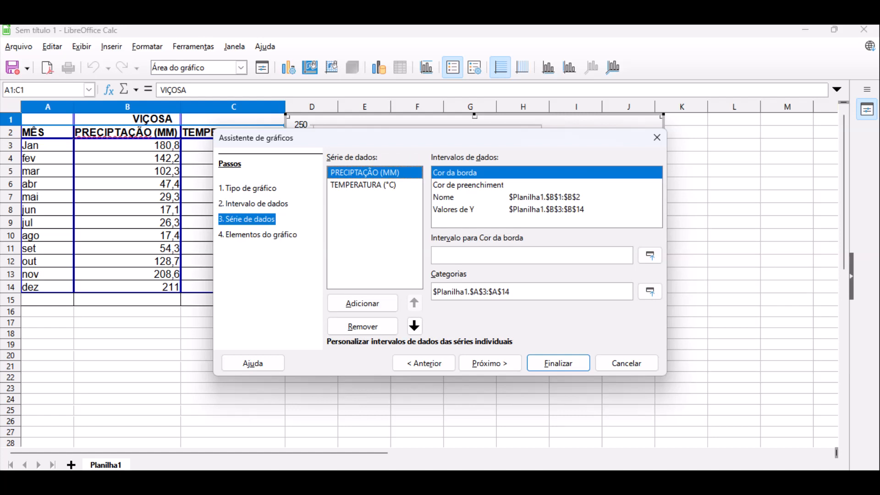
Step: Enter "Climograma - Viçosa (MG)" as the chart title among the chart elements
left_click(258, 234)
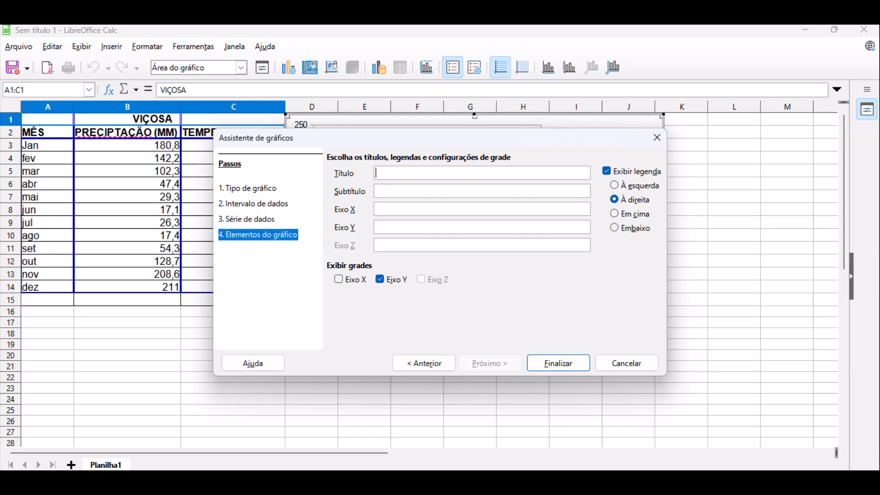
type("Climogra")
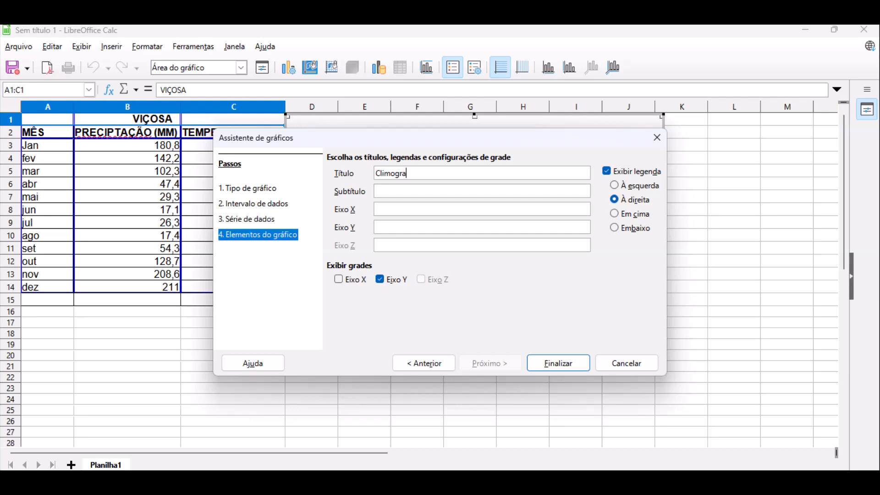
type("ma - (")
key("BackSpace")
type("Viçosa ")
type("(")
type("MG)")
Step: Enter "Normais Climatológicas 1969 - 1990" as the chart subtitle
type("Normais ")
type("Climato")
type("l")
type("ógica")
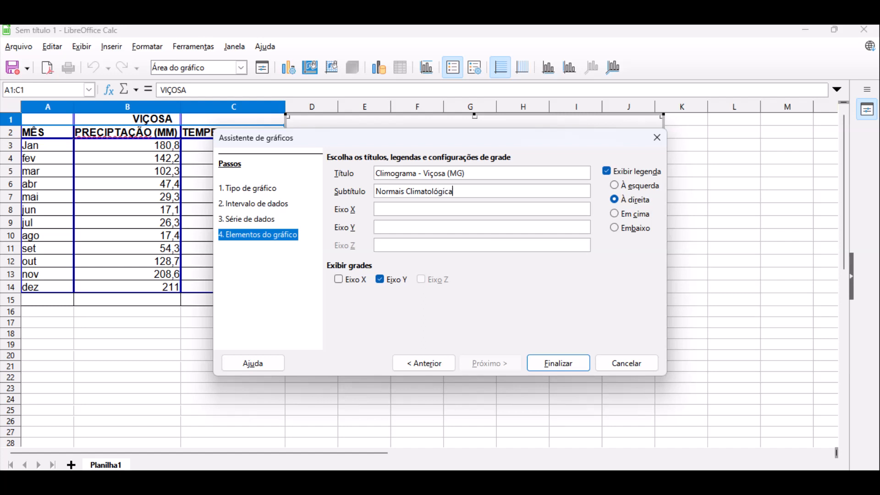
type("s 1")
type("96")
type("9")
type(" - 1990")
Step: Title the X axis "Meses" and the Y axis "Precipitação", and finish creating the chart
type("Pre")
key("BackSpace")
key("BackSpace")
key("BackSpace")
type("Meses")
left_click(377, 228)
type("Precipitaç")
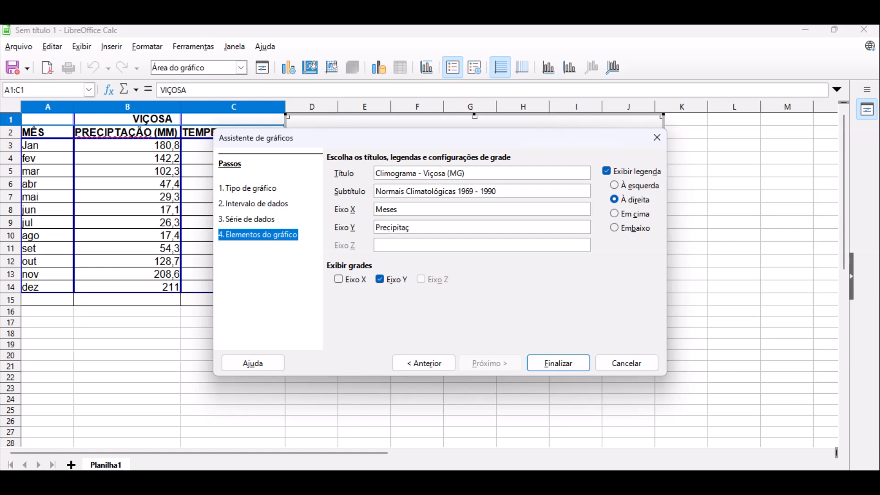
type("ão")
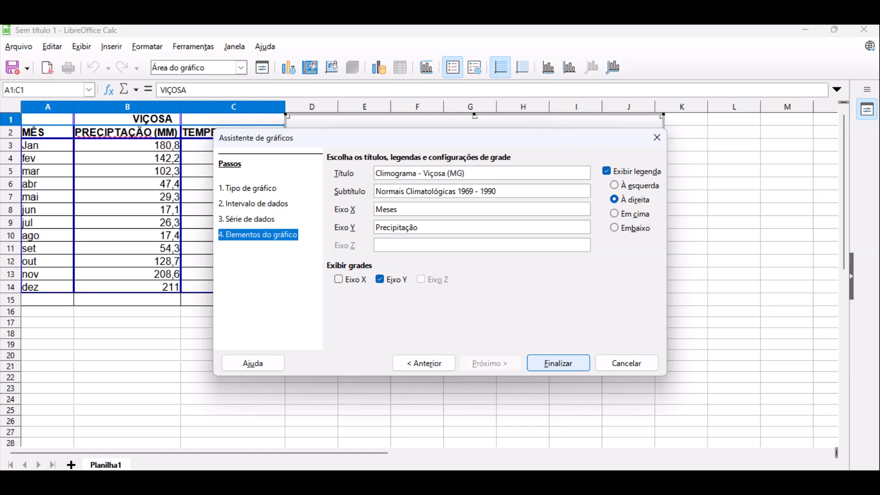
key("Return")
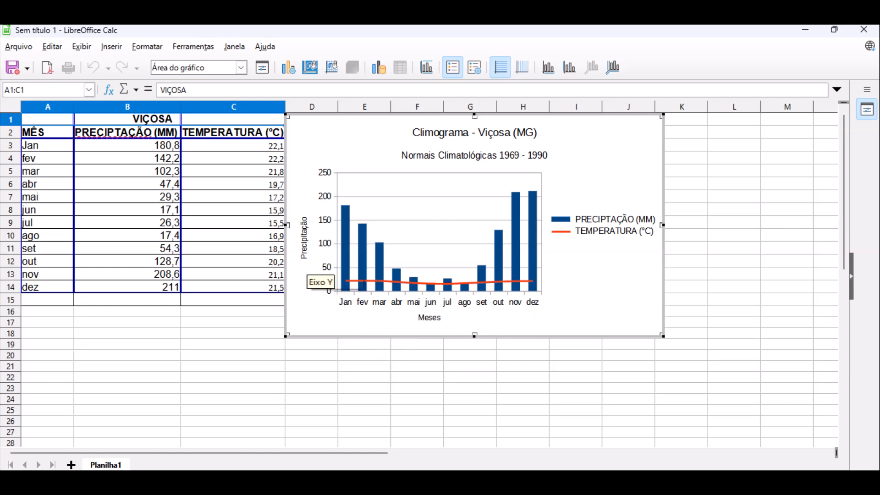
Step: Add the unit to the chart's Y-axis title so it reads "Precipitação (mm)"
double_click(304, 238)
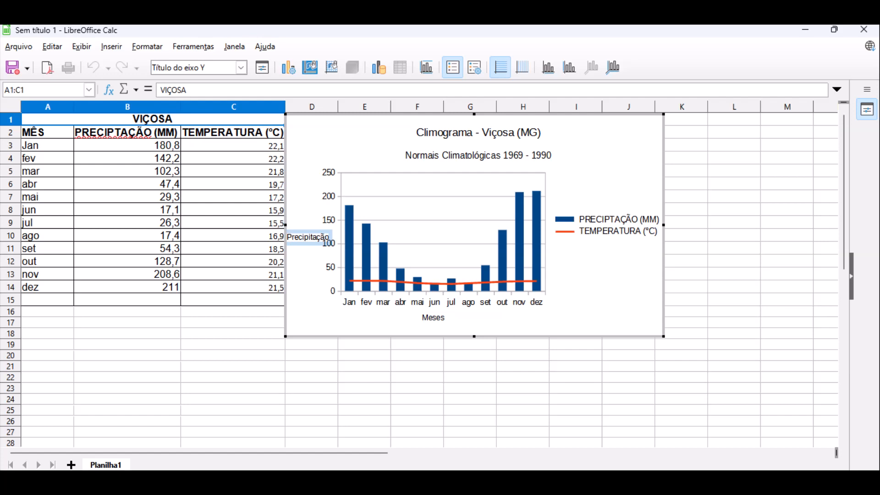
type("(mm)")
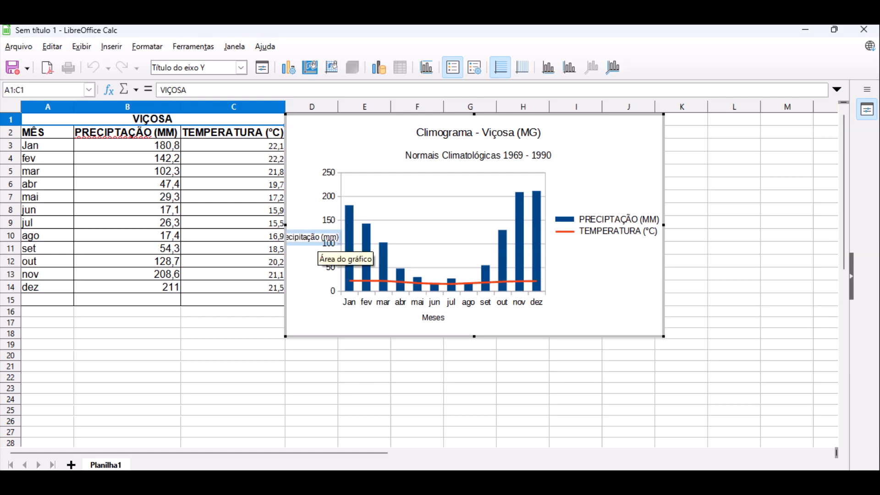
key("Return")
key("BackSpace")
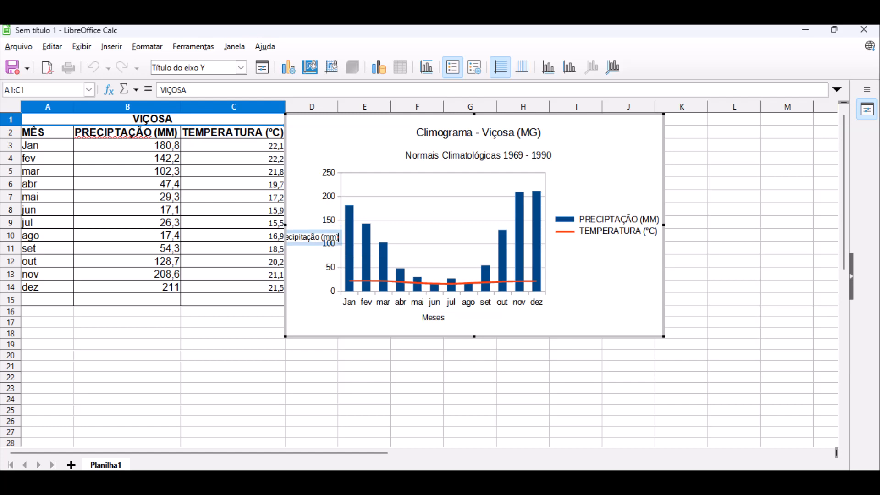
key("Escape")
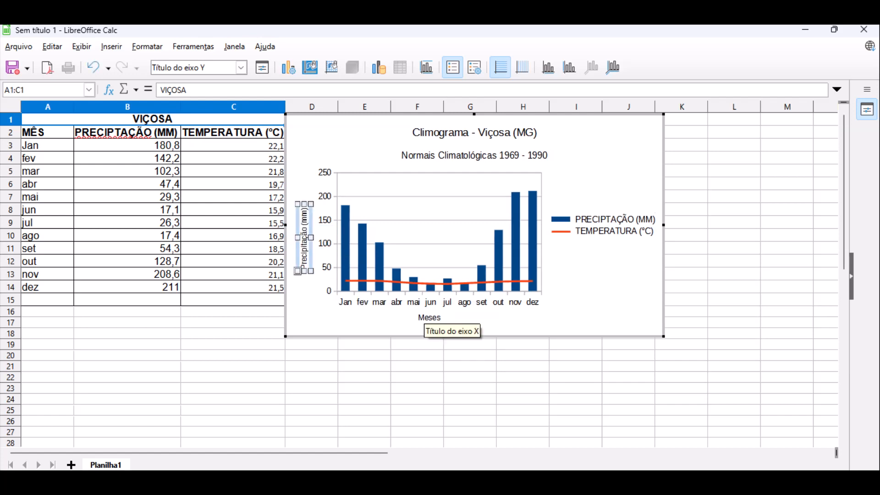
left_click(401, 331)
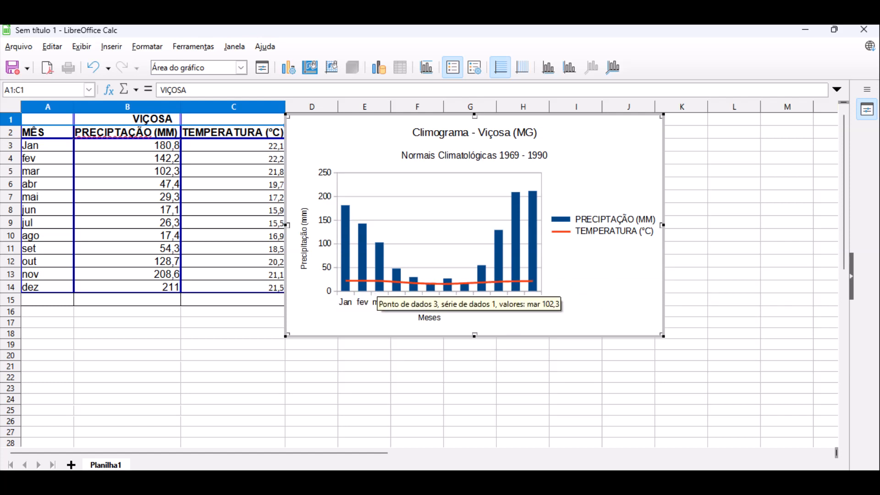
Step: Align the TEMPERATURA (°C) line series to the secondary Y axis
left_click(365, 281)
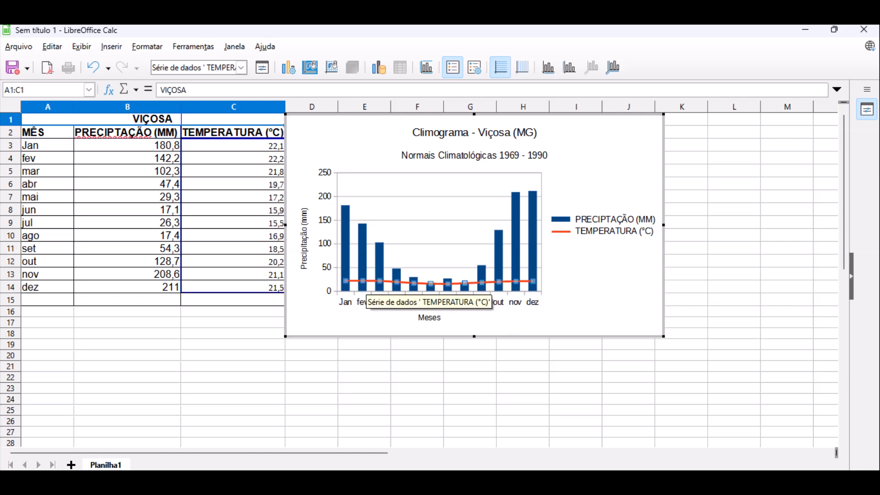
right_click(369, 282)
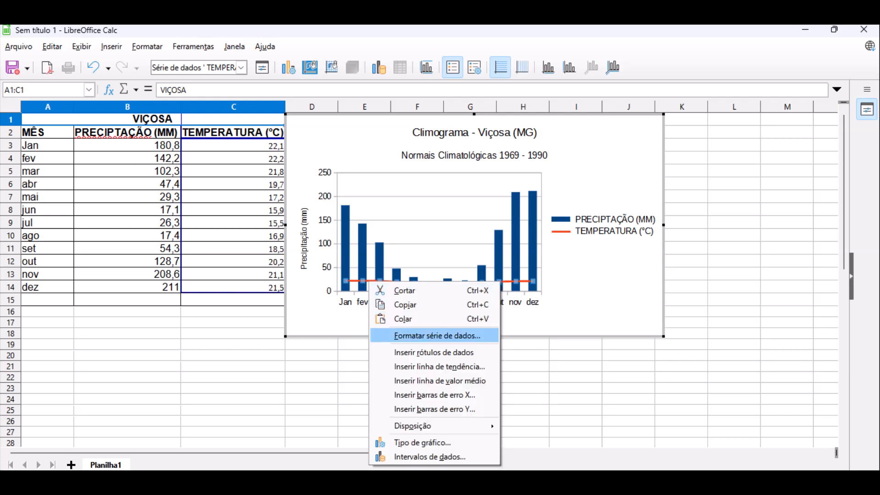
left_click(437, 335)
left_click(244, 147)
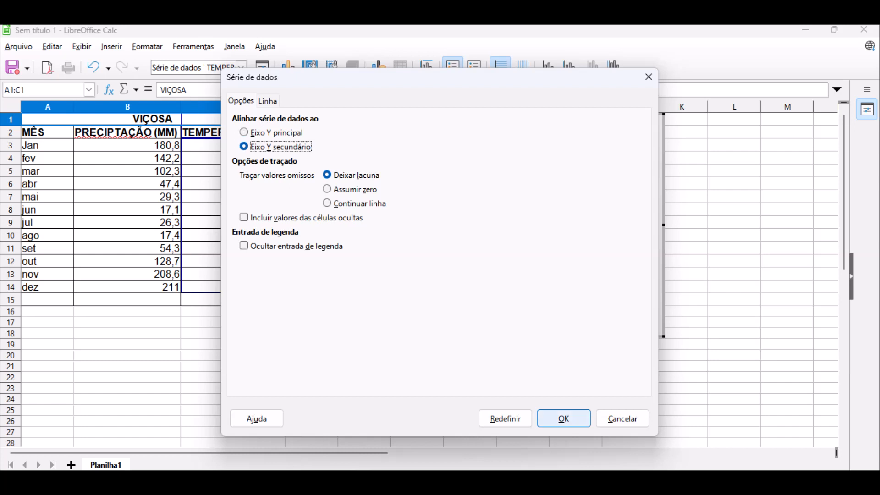
left_click(564, 418)
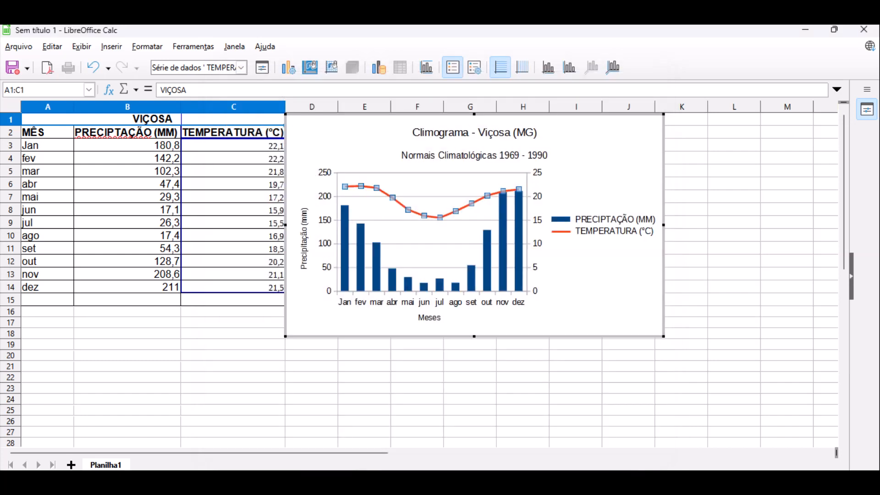
left_click(539, 233)
left_click(532, 291)
left_click(533, 244)
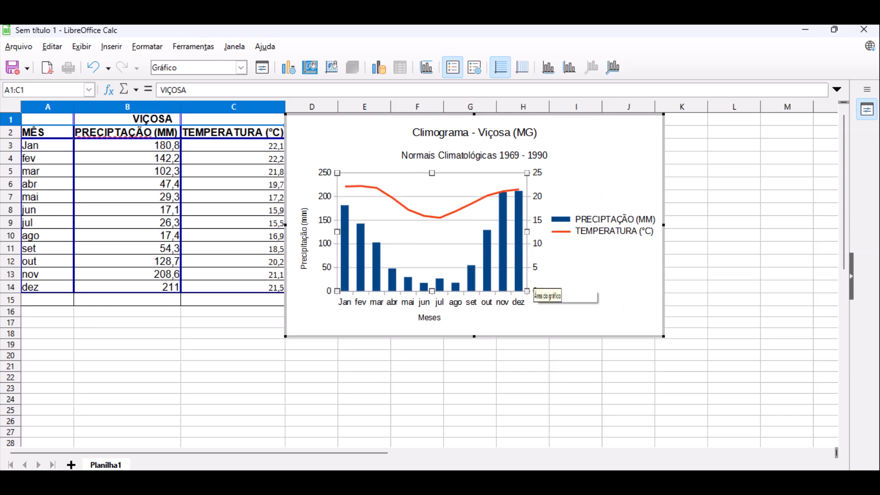
Step: Examine the secondary Y axis formatting options for scale, positioning, labels, numbers, font and font effects, and leave them without applying changes
left_click(535, 266)
right_click(534, 266)
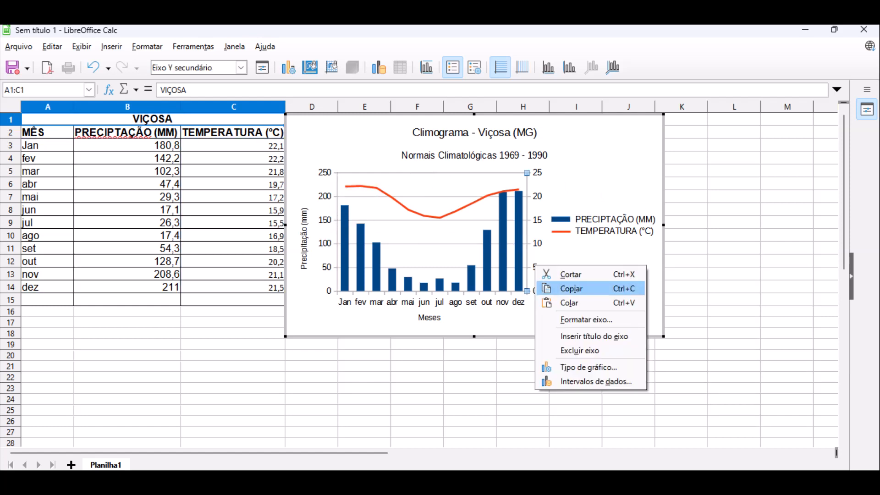
left_click(586, 320)
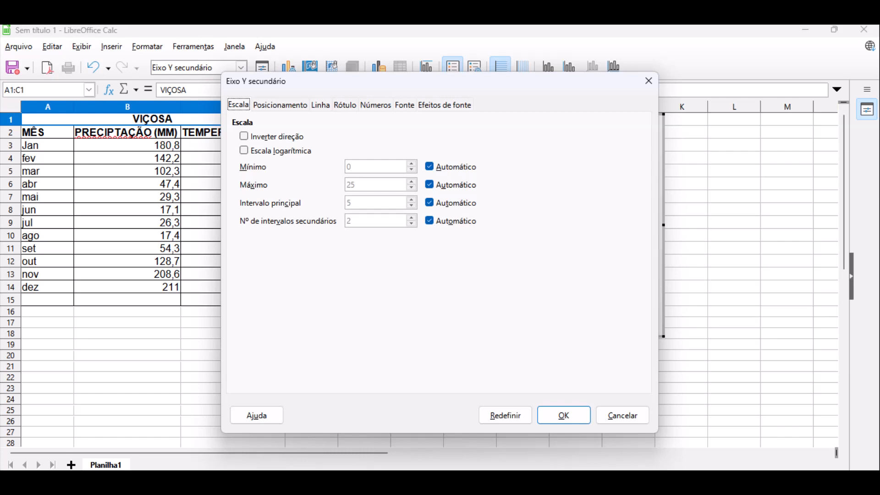
left_click(280, 105)
left_click(345, 105)
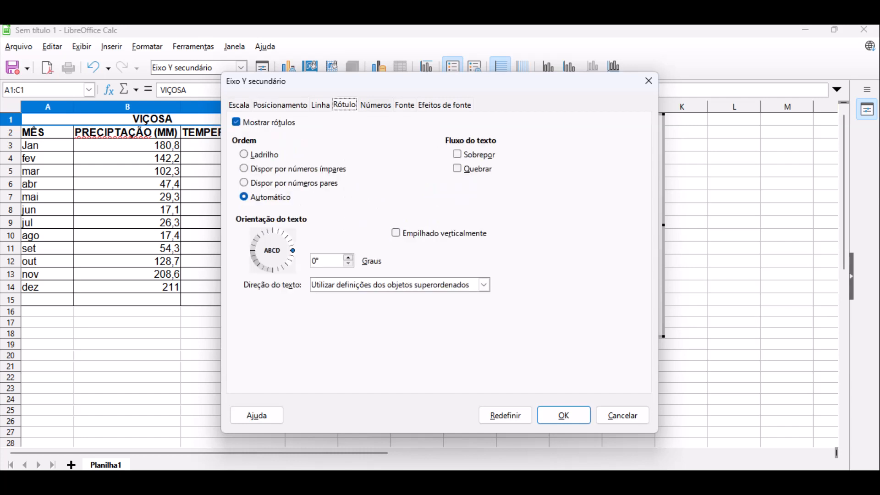
left_click(376, 105)
left_click(404, 105)
left_click(444, 105)
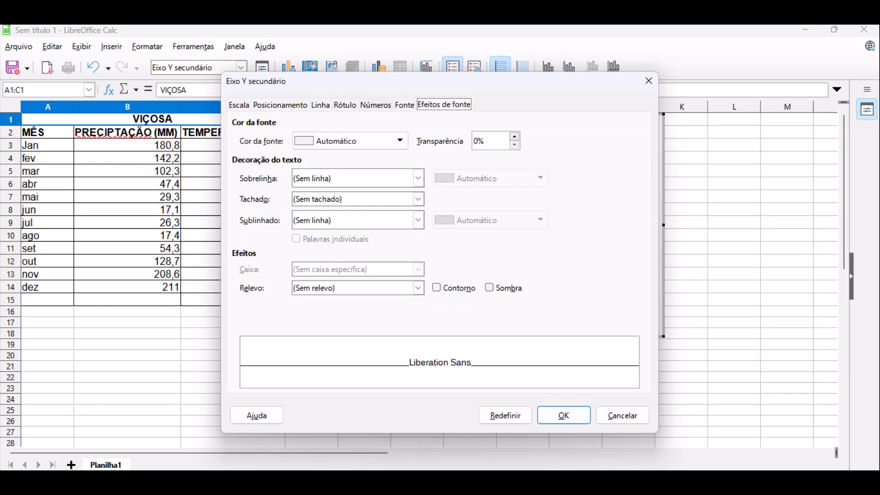
left_click(404, 105)
left_click(345, 105)
left_click(238, 105)
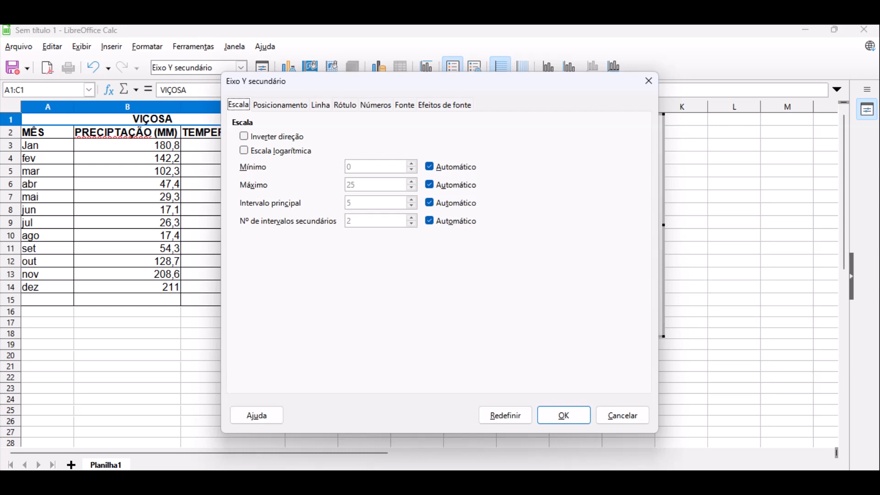
left_click_drag(302, 88, 391, 96)
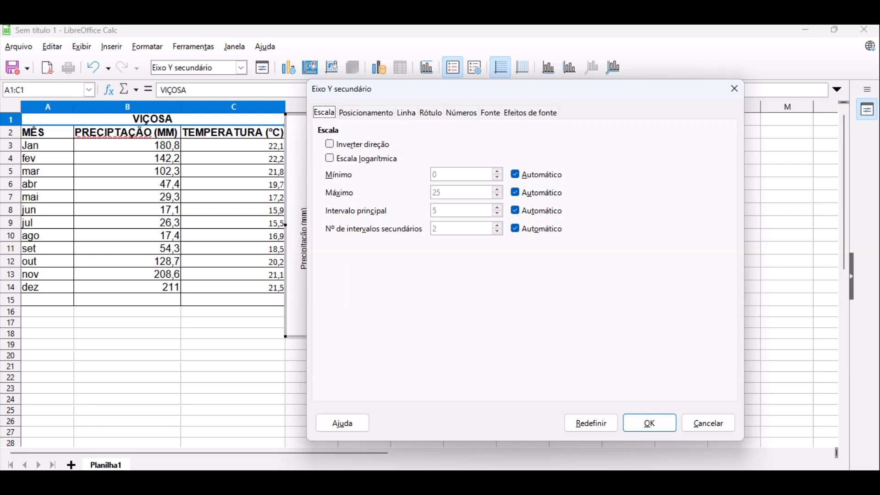
left_click(366, 112)
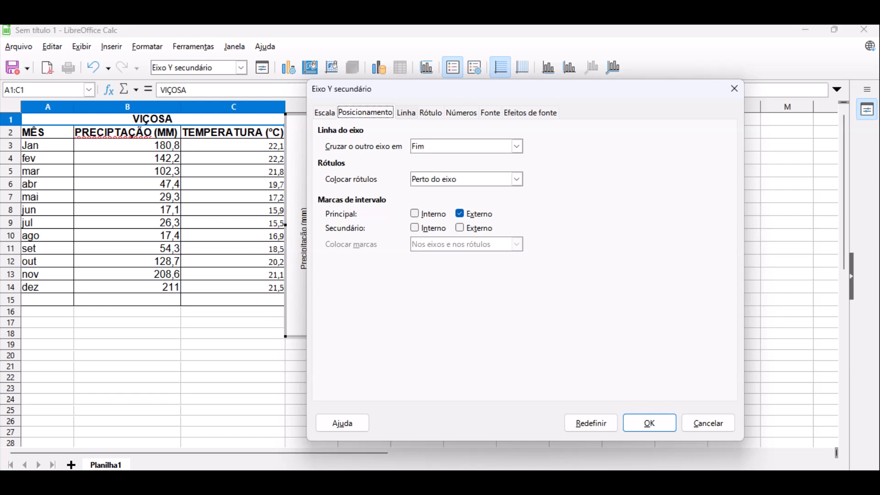
left_click(407, 113)
right_click(414, 116)
left_click(427, 113)
left_click(430, 113)
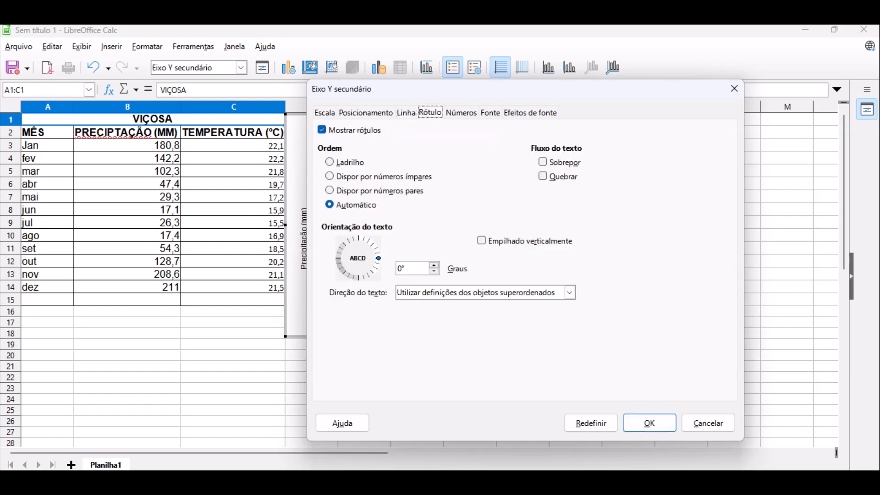
left_click(462, 112)
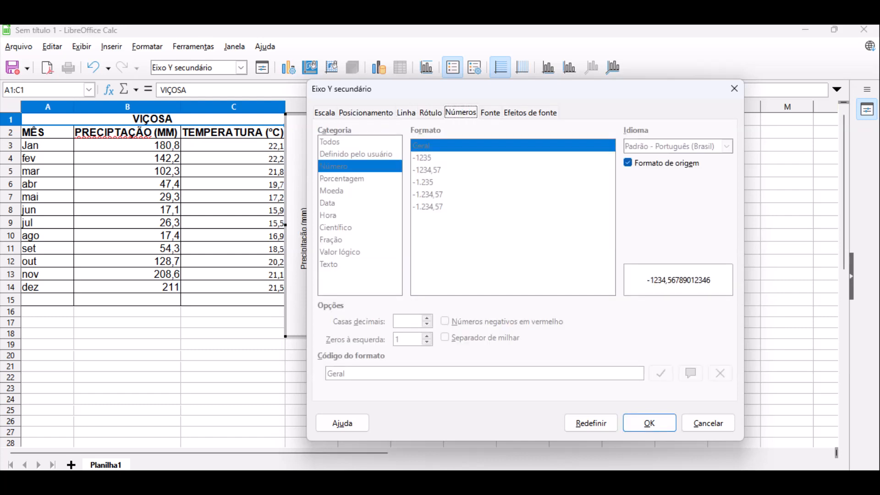
left_click(490, 113)
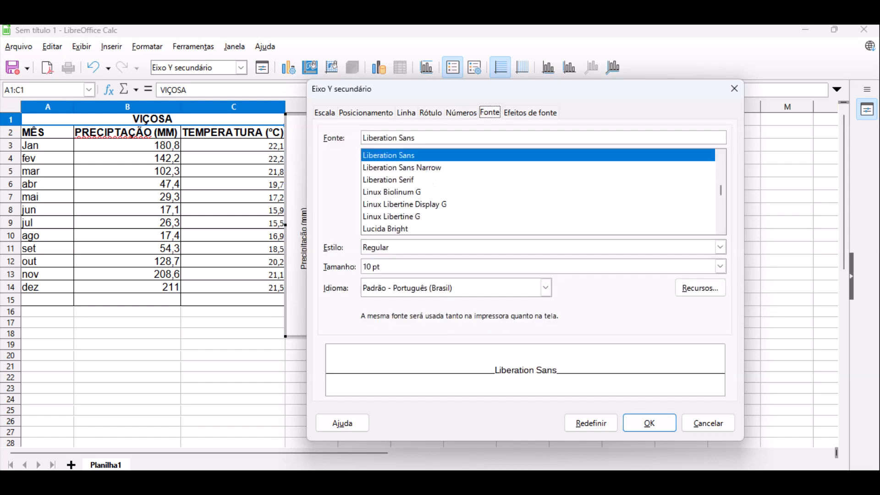
left_click(530, 113)
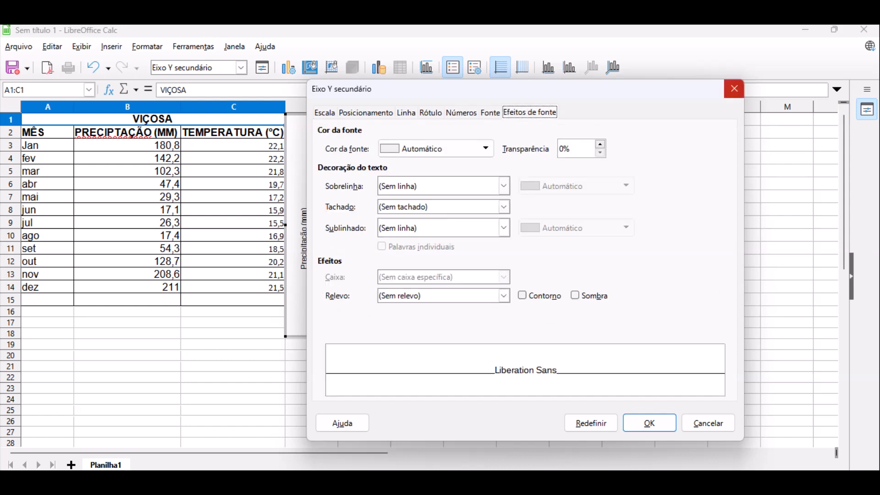
left_click(734, 88)
Step: Leave chart editing and move the whole chart slightly away from the data table
left_click(573, 255)
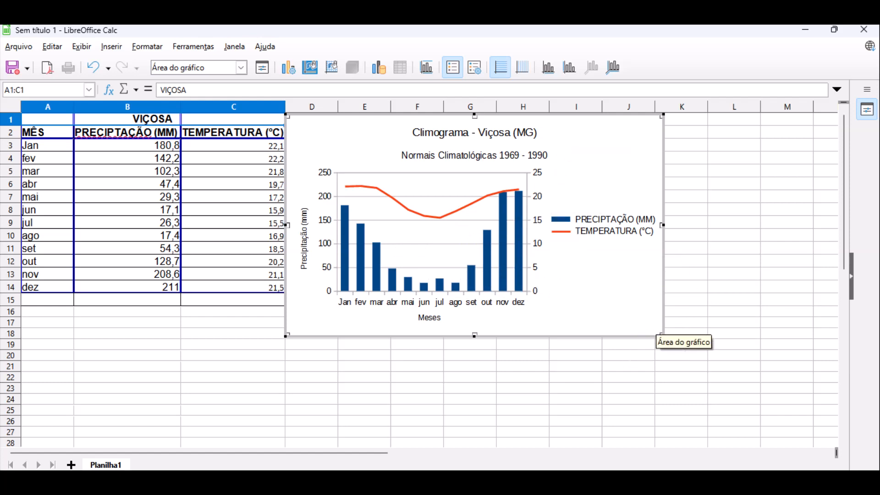
left_click(678, 326)
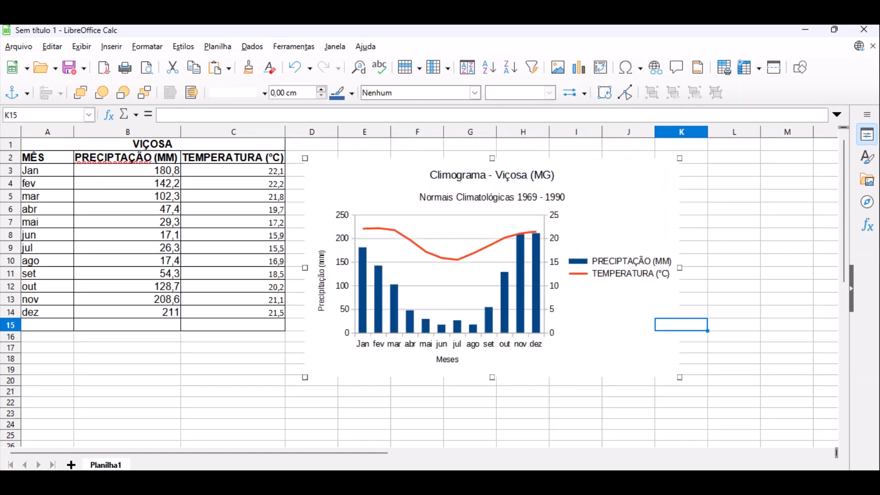
left_click_drag(488, 274, 497, 272)
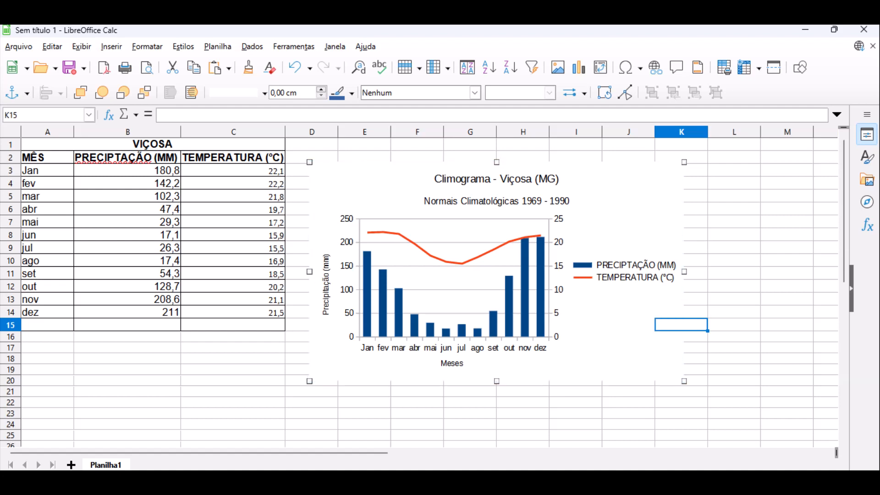
Step: Switch to the INMET page in the browser to check the period of the climatological normals, and return to LibreOffice Calc
mouse_move(536, 481)
left_click(537, 431)
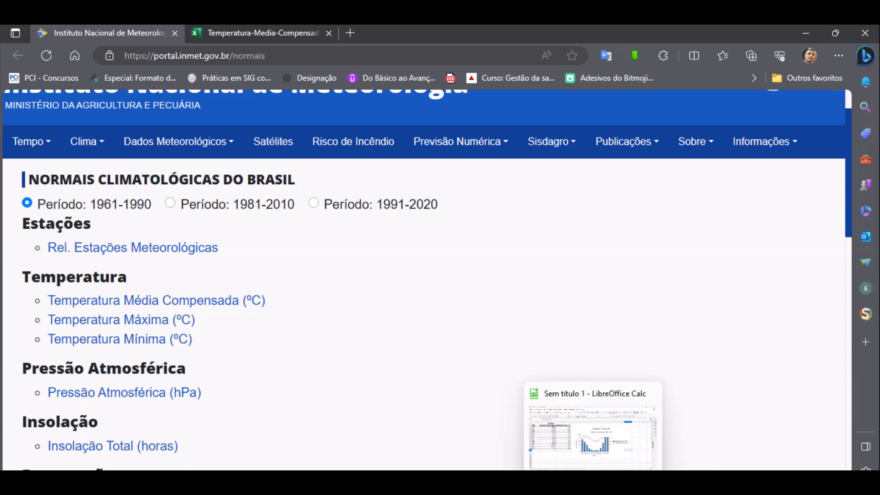
left_click(594, 481)
Step: Correct the chart subtitle to "Normais Climatológicas 1961 - 1990", checking the period against the INMET page
left_click(534, 186)
double_click(534, 186)
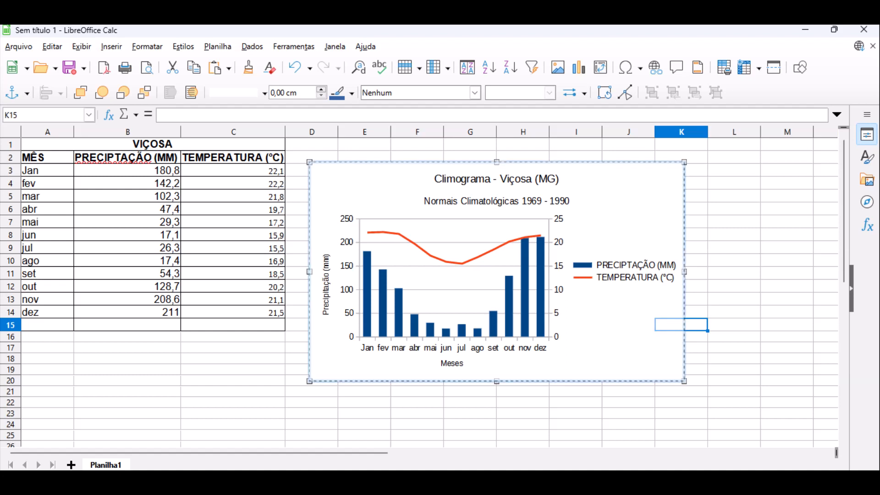
left_click(534, 179)
left_click(541, 176)
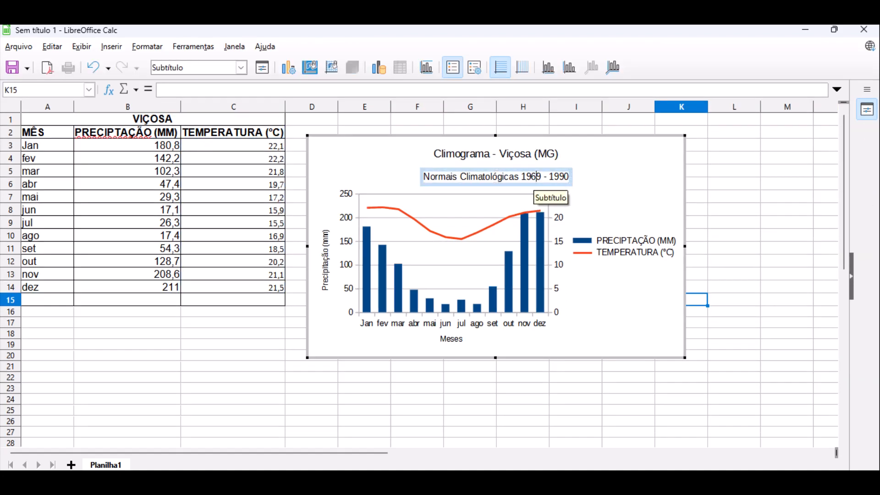
key("BackSpace")
type("1")
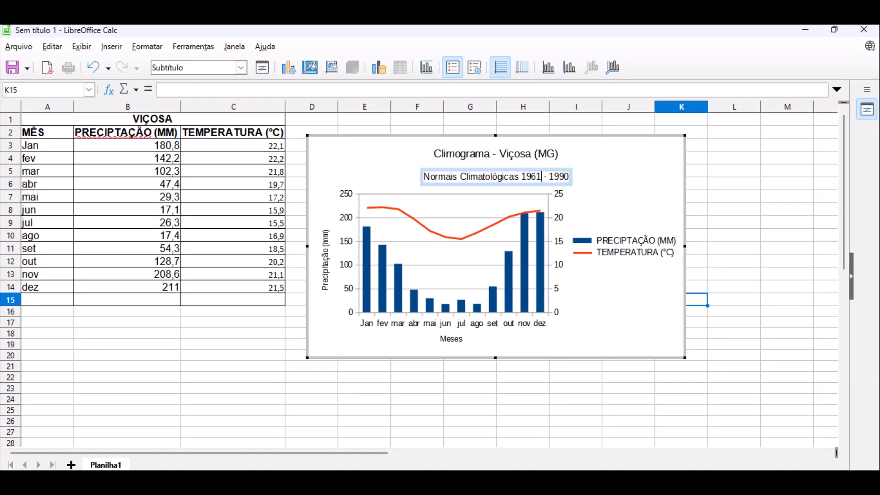
key("alt+Tab")
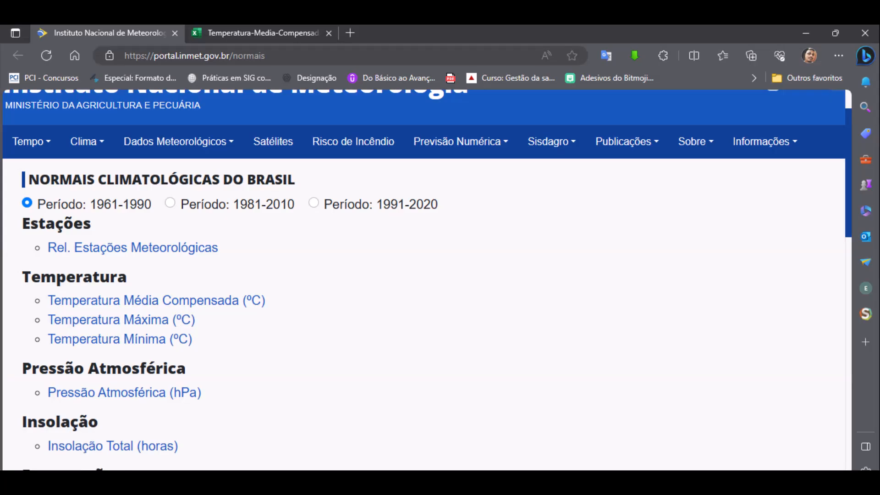
key("alt+Tab")
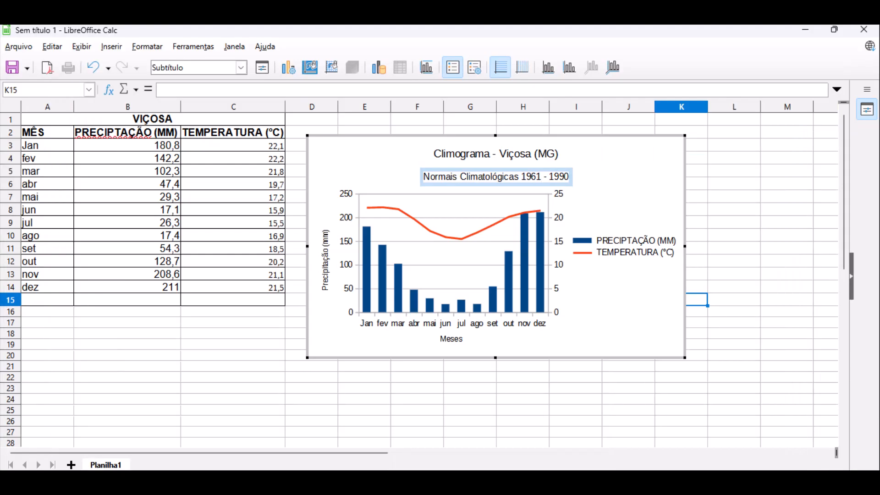
left_click(590, 204)
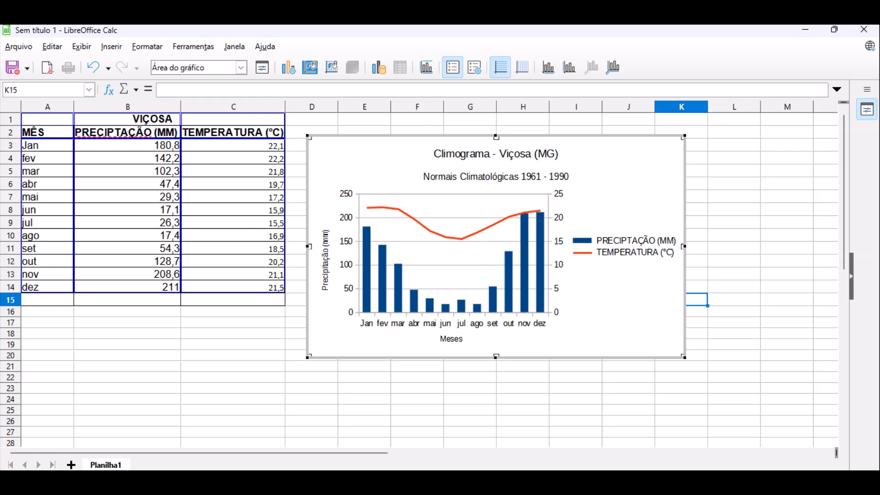
key("alt+Tab")
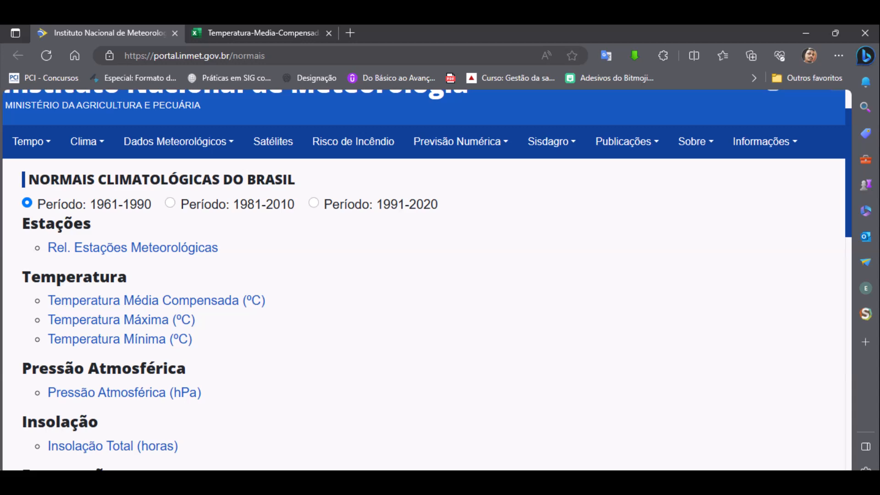
key("alt+Tab")
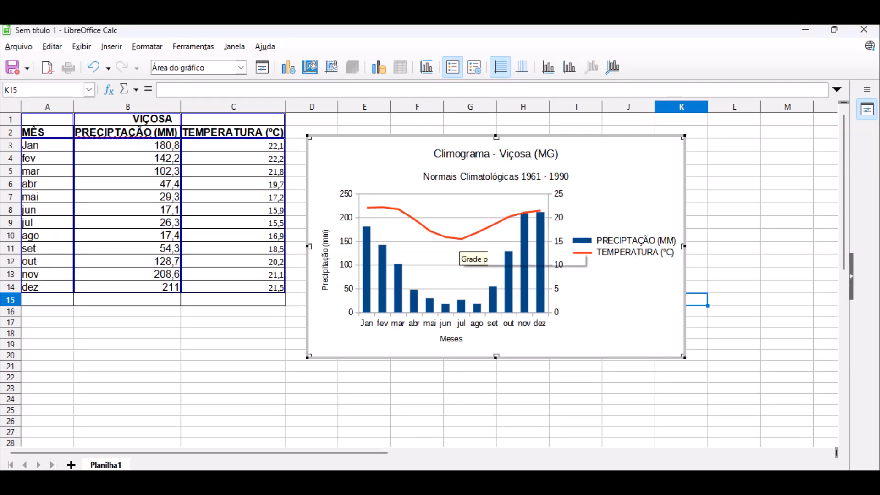